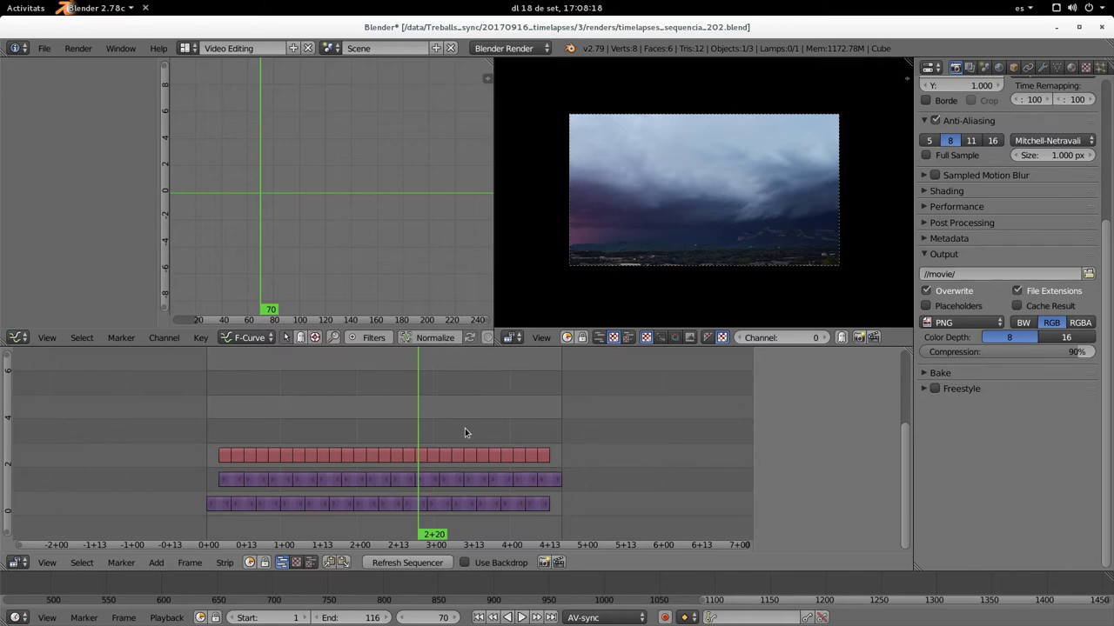
- Play the timelapse sequence, rewind near the start, replay it, then stop playback
key(alt+a)
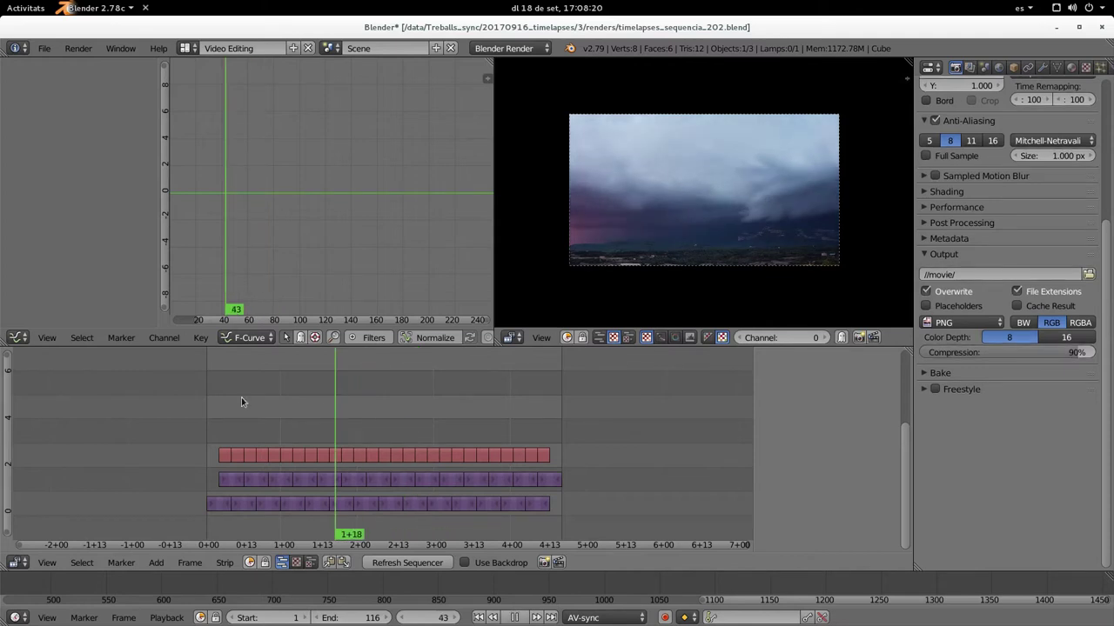
mouse_move(428, 452)
mouse_down()
mouse_move(233, 442)
mouse_move(283, 429)
mouse_move(259, 431)
mouse_move(490, 455)
mouse_move(240, 455)
mouse_move(406, 461)
mouse_move(251, 437)
mouse_up()
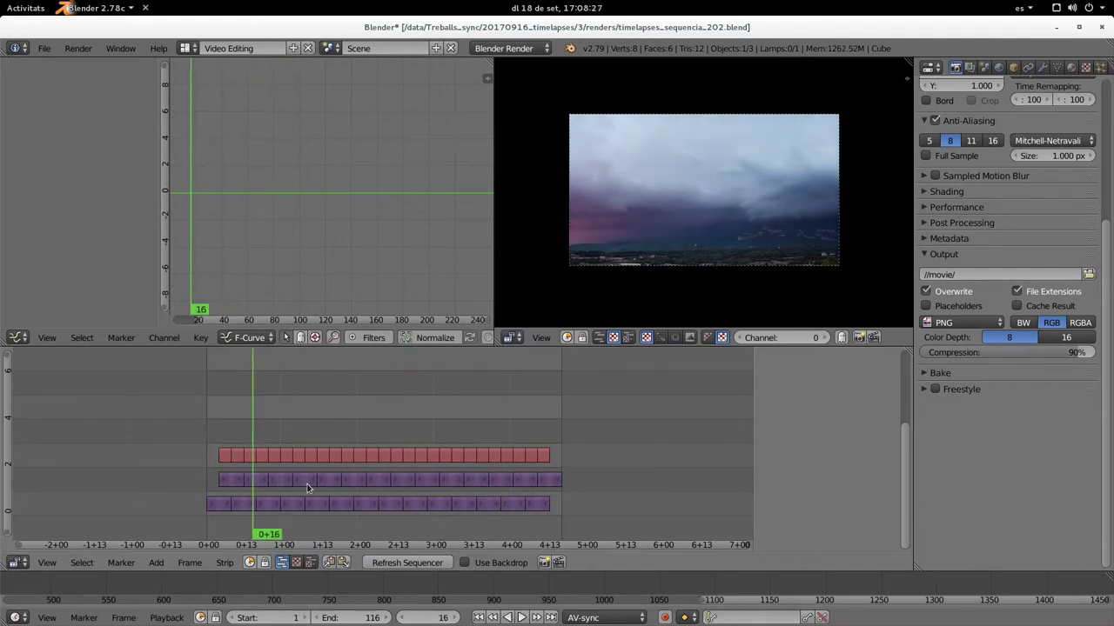
key(alt+a)
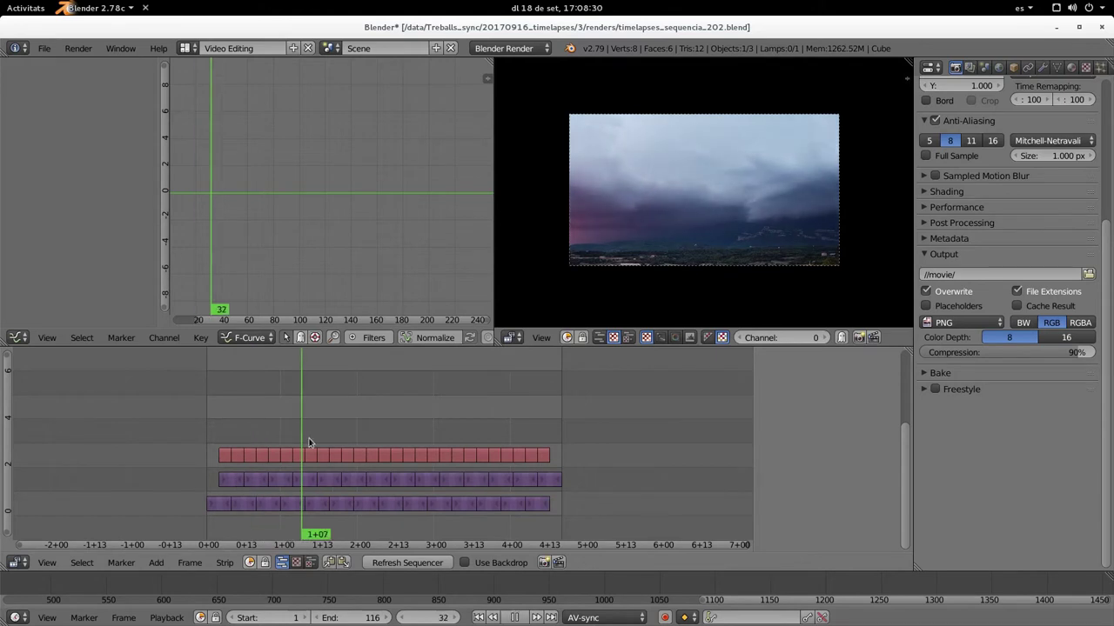
key(alt+a)
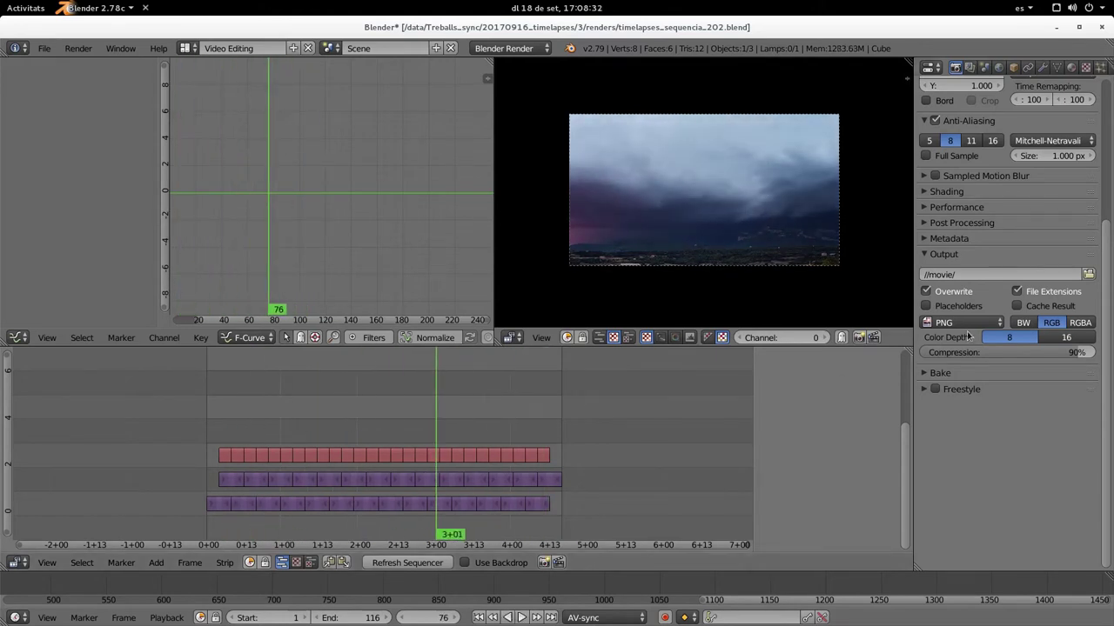
- Set the Dimensions Resolution Y to 720 px, correcting a mistyped 1280
scroll(1043, 498, up, 2)
scroll(1043, 483, up, 1)
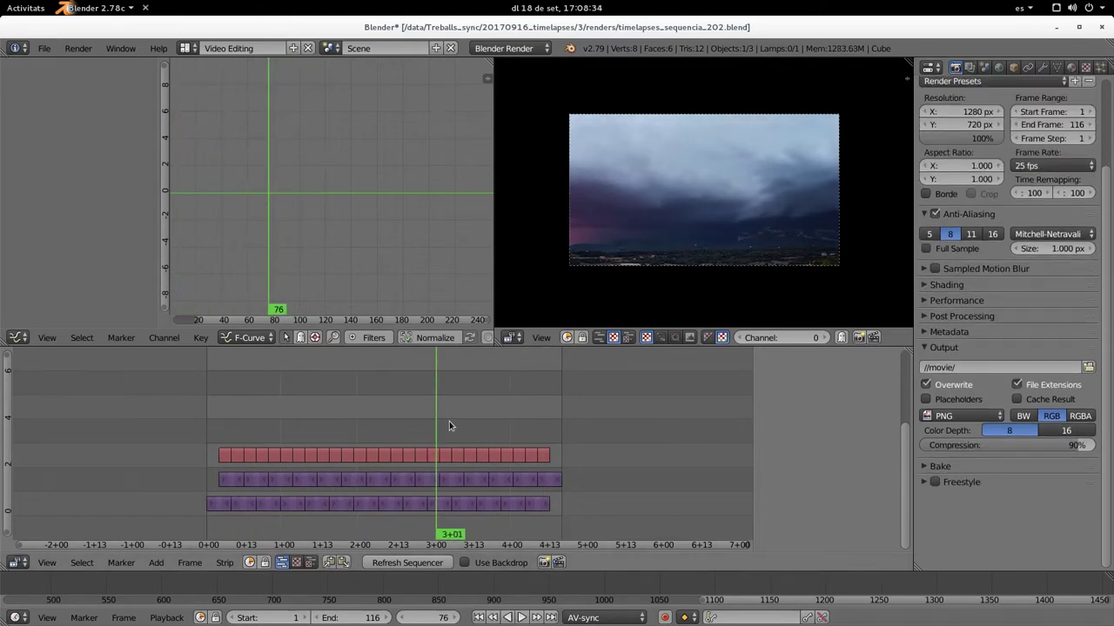
scroll(1000, 435, up, 3)
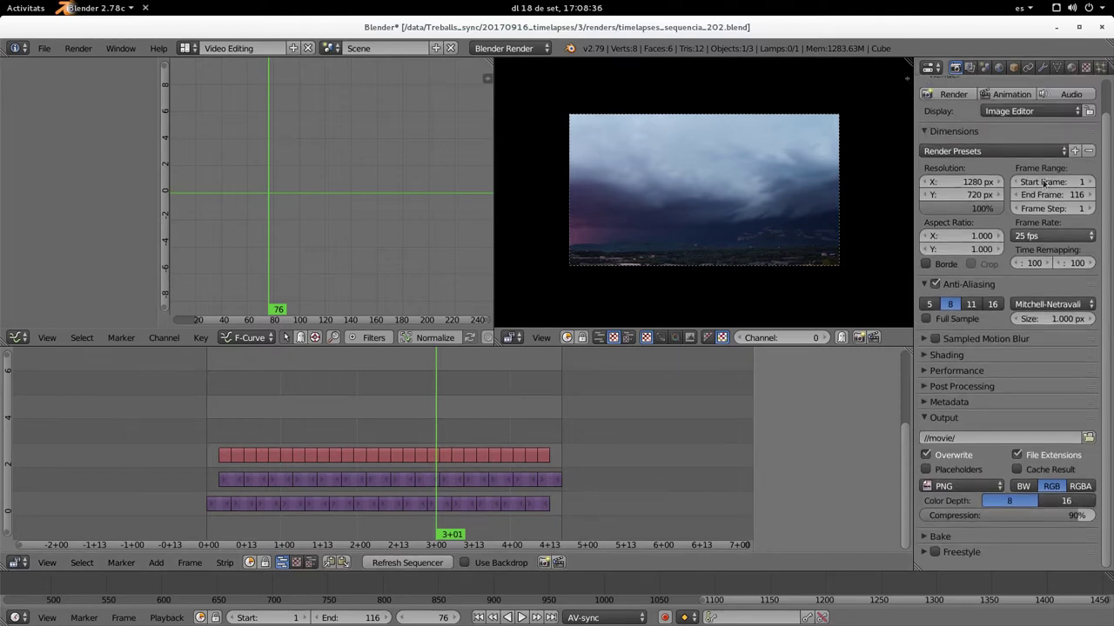
scroll(971, 303, up, 2)
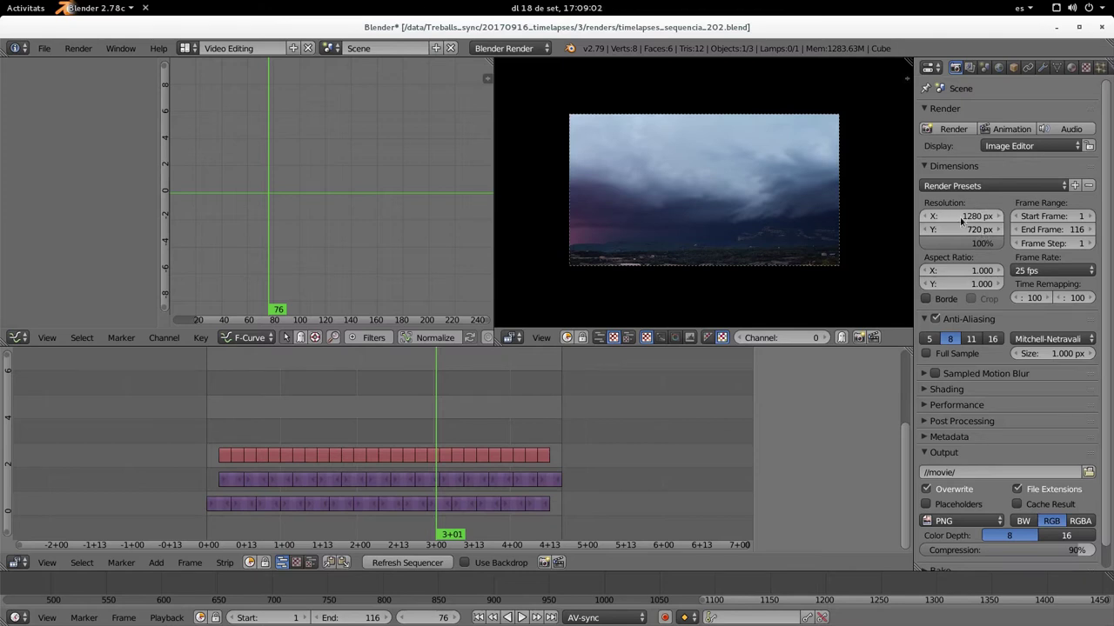
click(961, 224)
text(12)
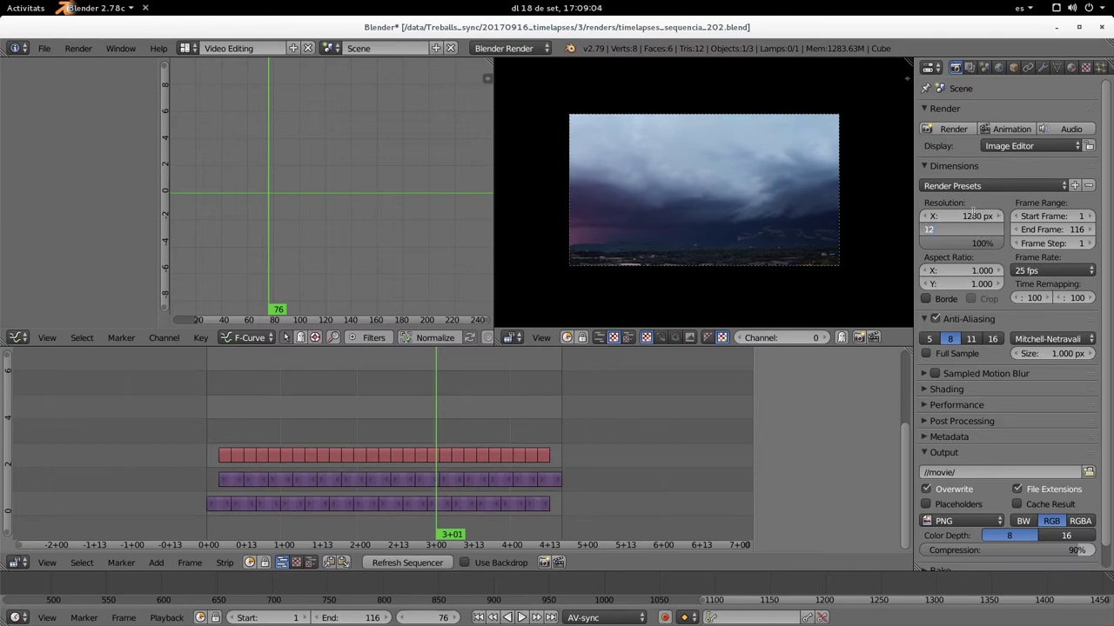
text(80)
key(Return)
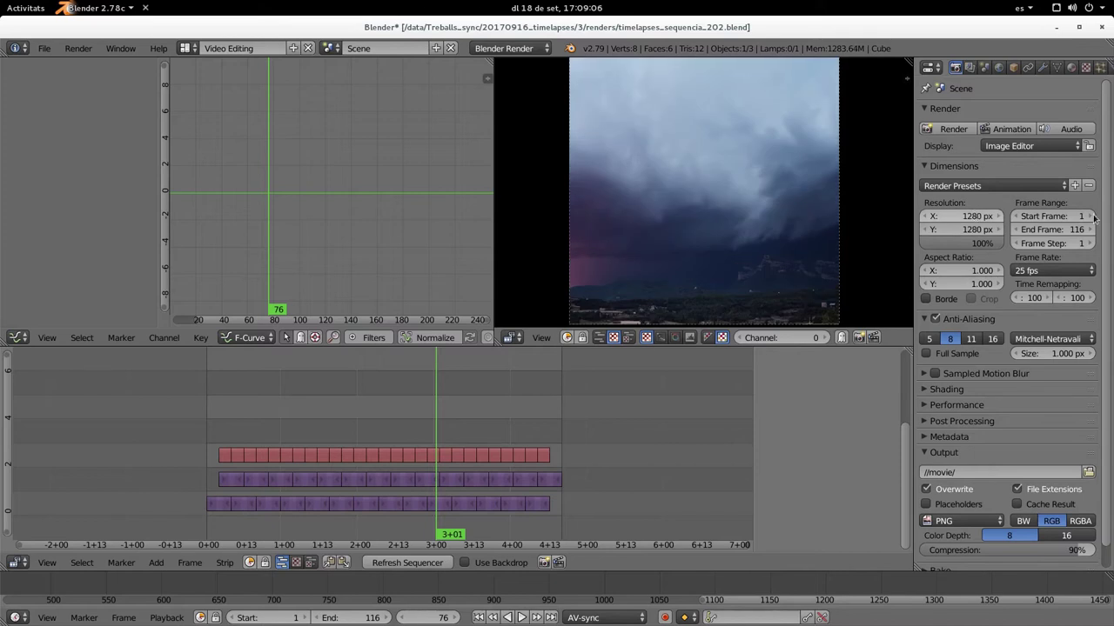
click(954, 230)
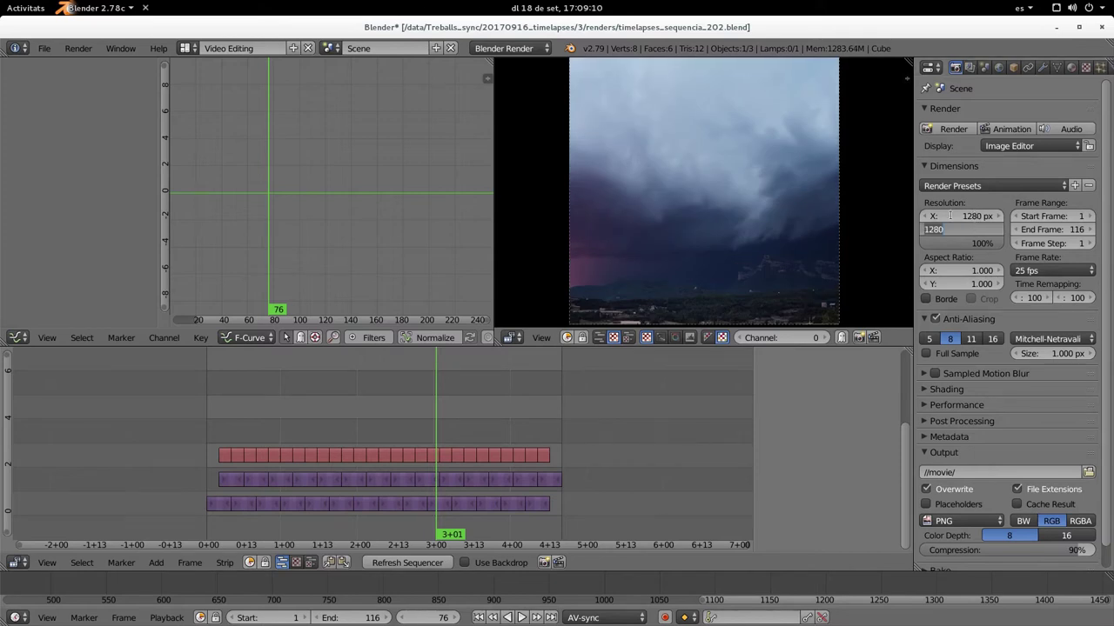
text(7)
text(20)
key(Return)
middle_drag(731, 219, 717, 211)
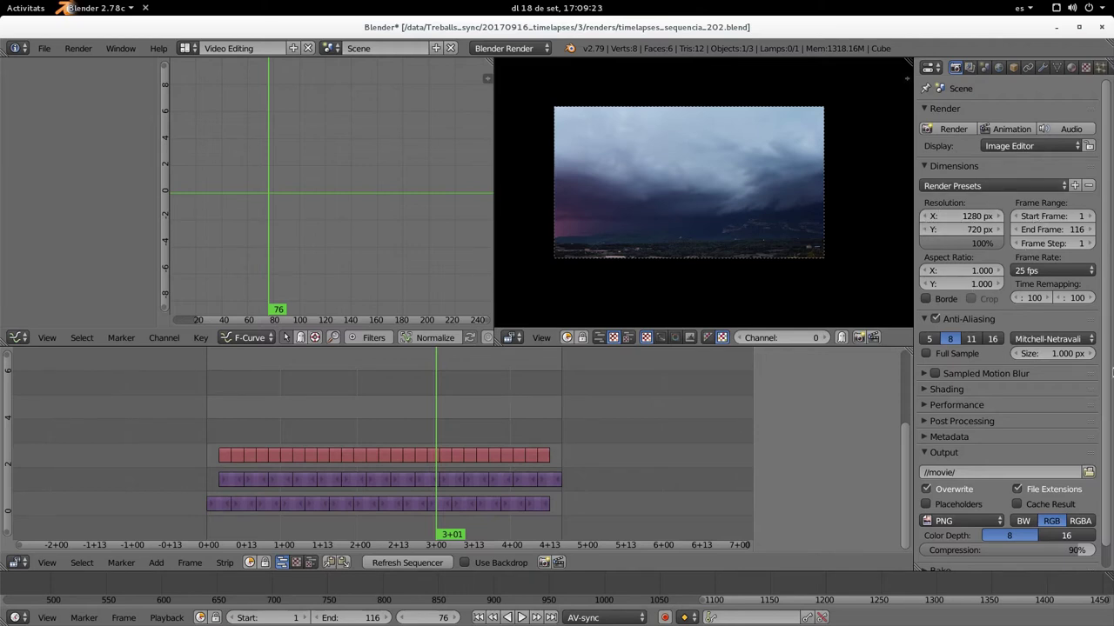
scroll(1105, 390, down, 1)
scroll(1105, 390, up, 1)
scroll(1011, 428, down, 1)
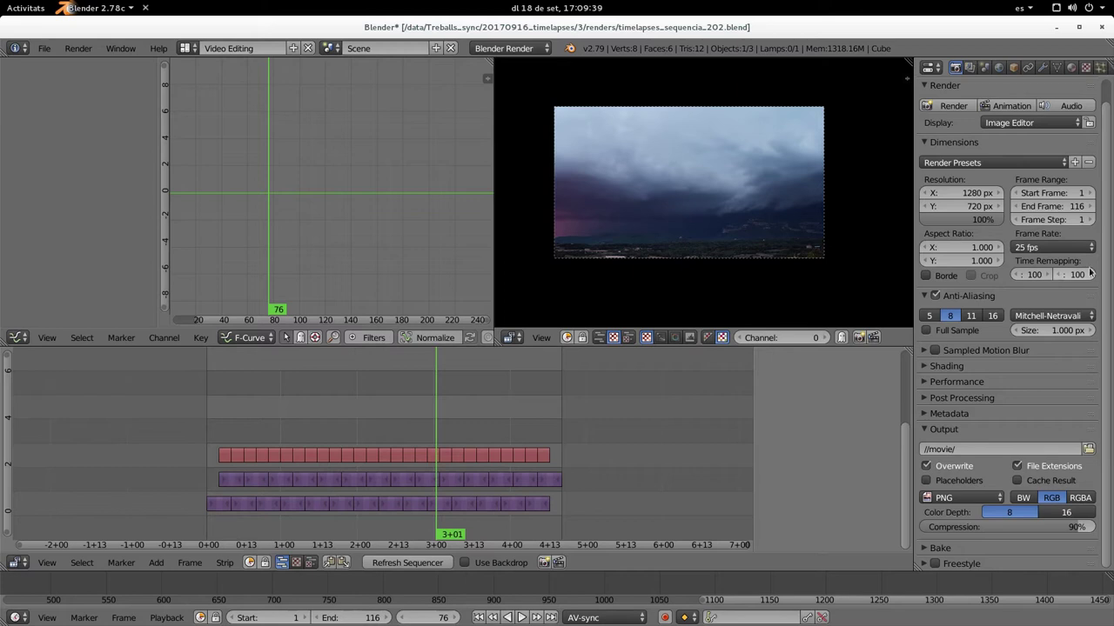
click(1060, 247)
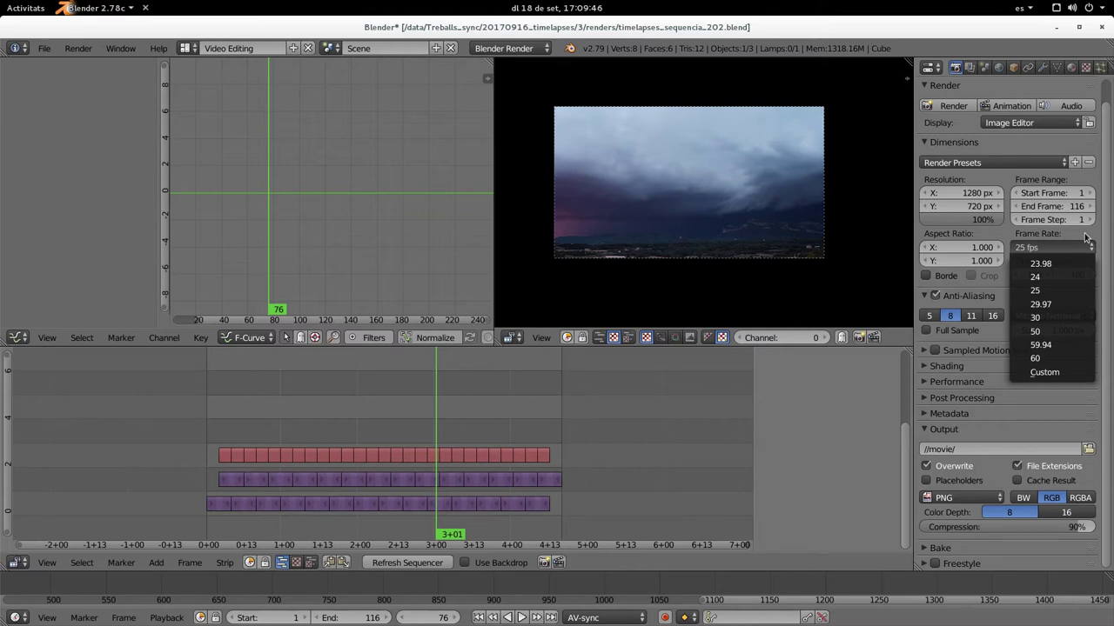
click(1086, 239)
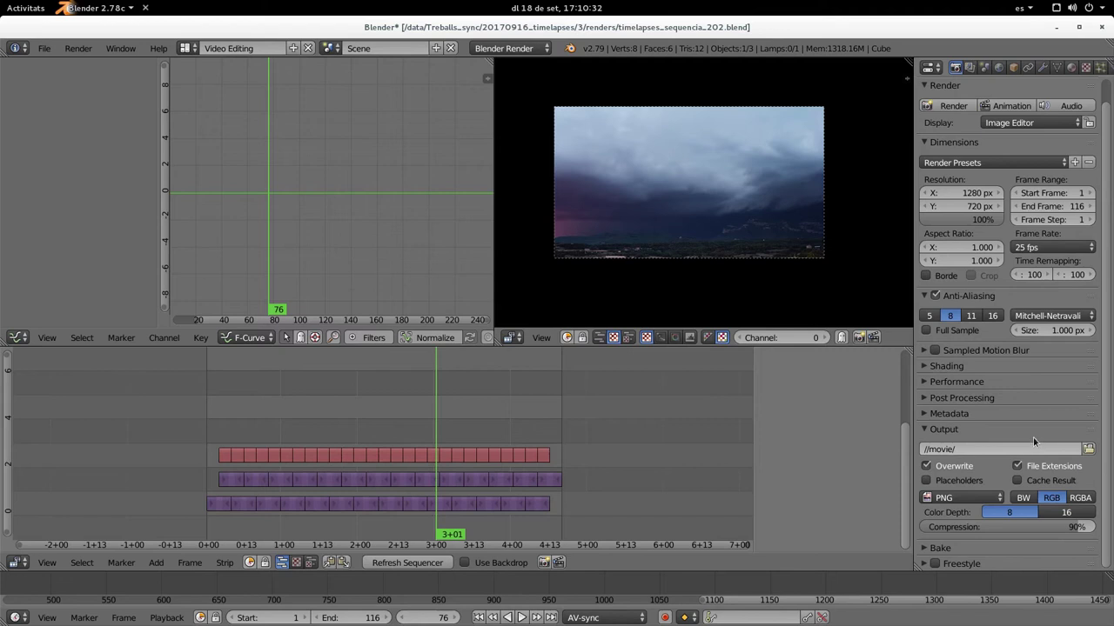
- Change the output file format from PNG to FFmpeg video and review the Encoding container and presets
click(957, 503)
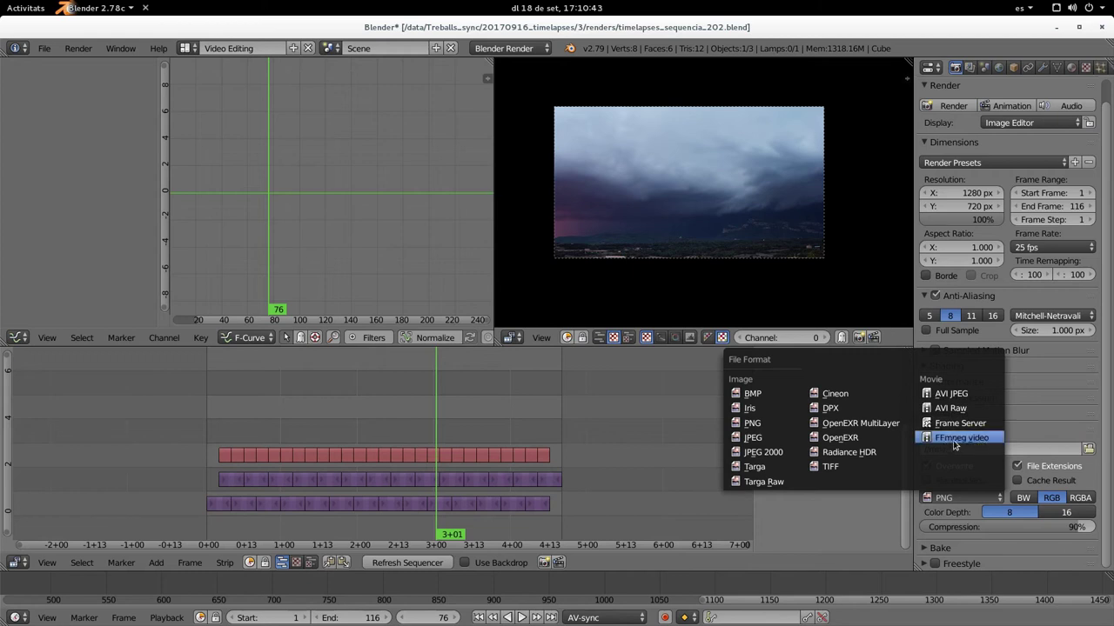
mouse_move(961, 437)
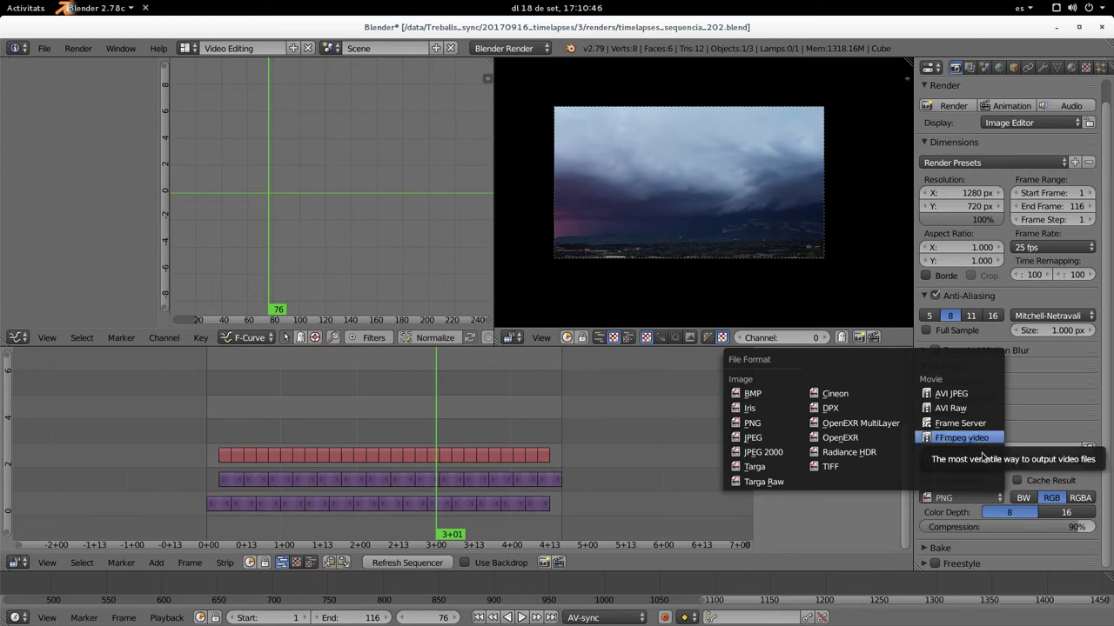
click(970, 448)
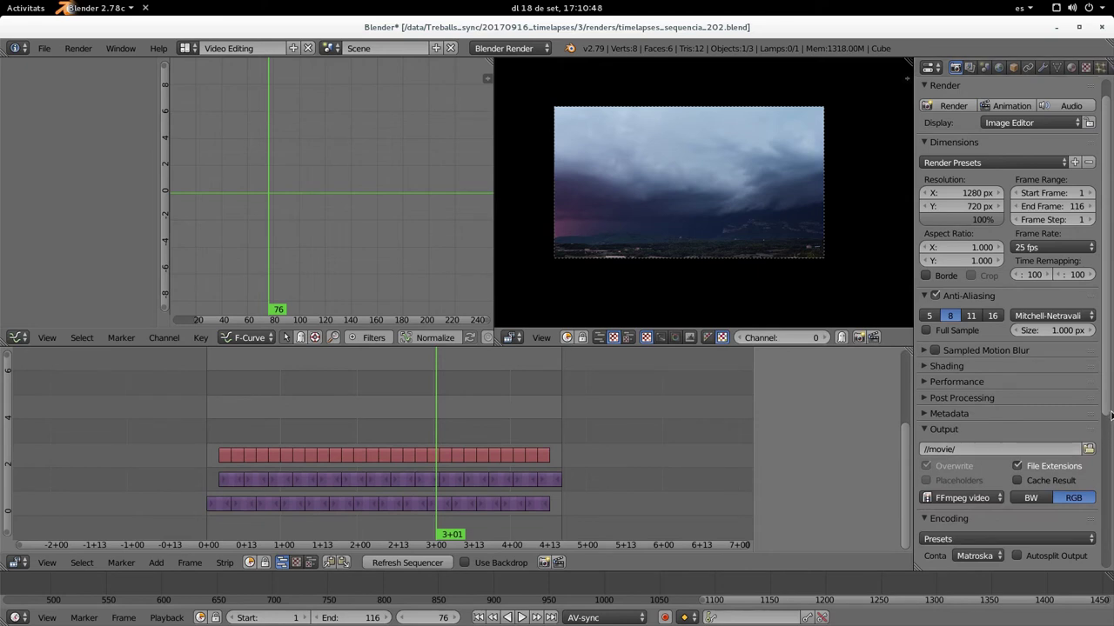
scroll(1108, 431, down, 1)
scroll(1108, 431, down, 5)
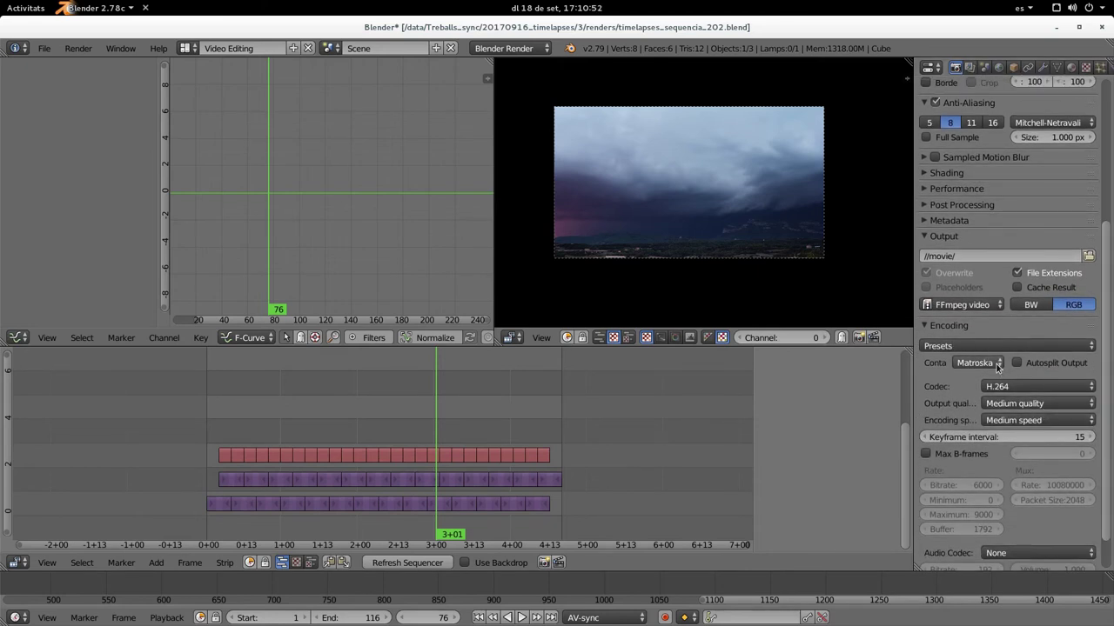
click(998, 368)
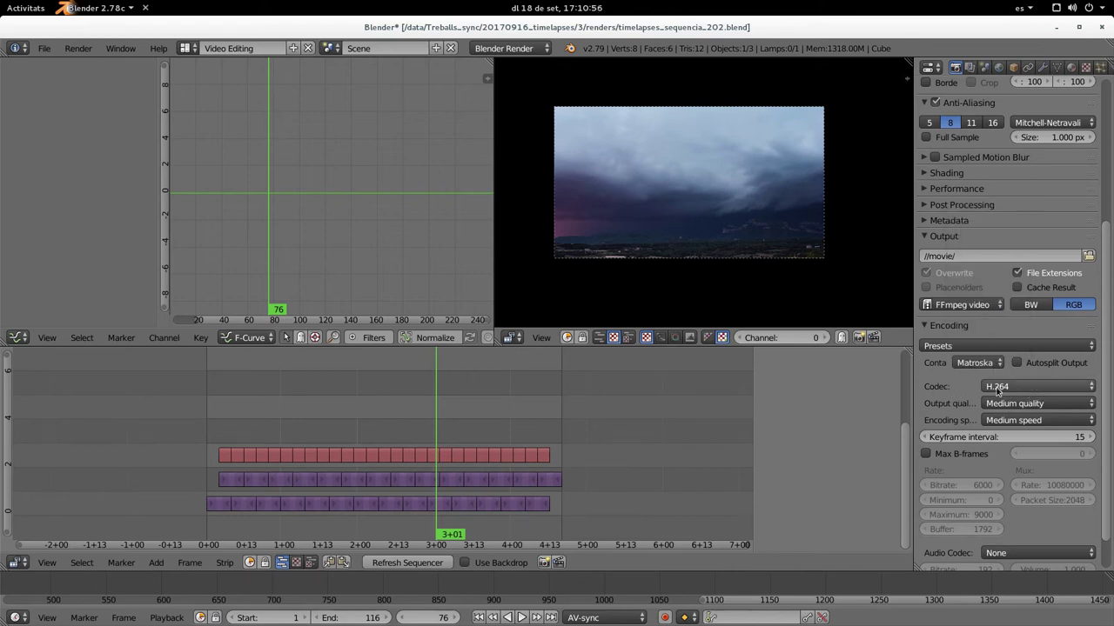
click(972, 347)
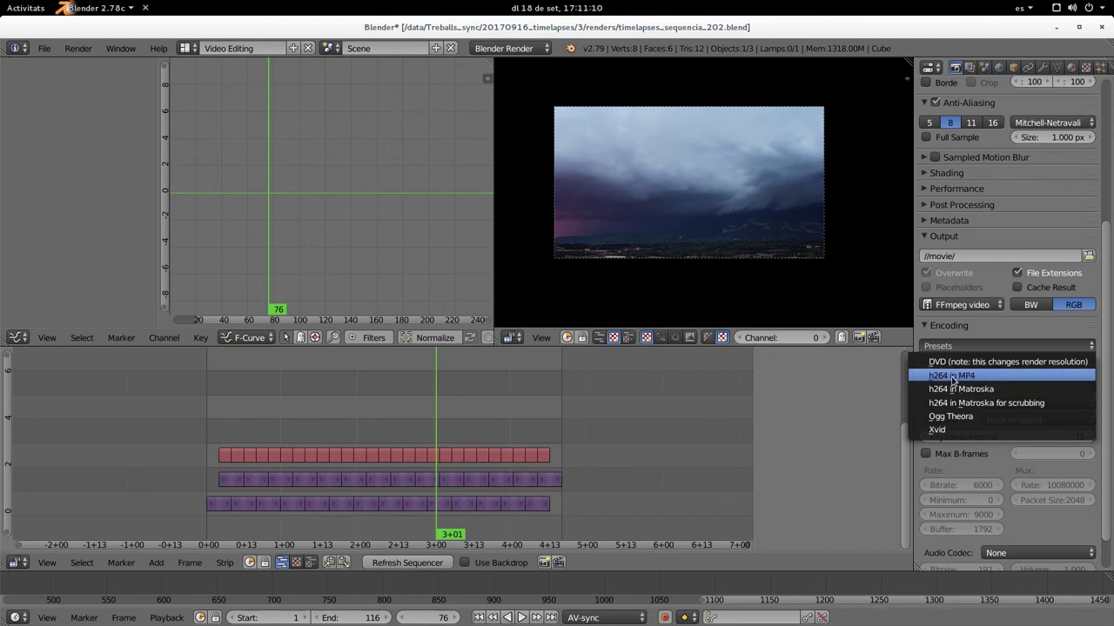
- Apply the 'h264 in MP4' encoding preset
click(972, 375)
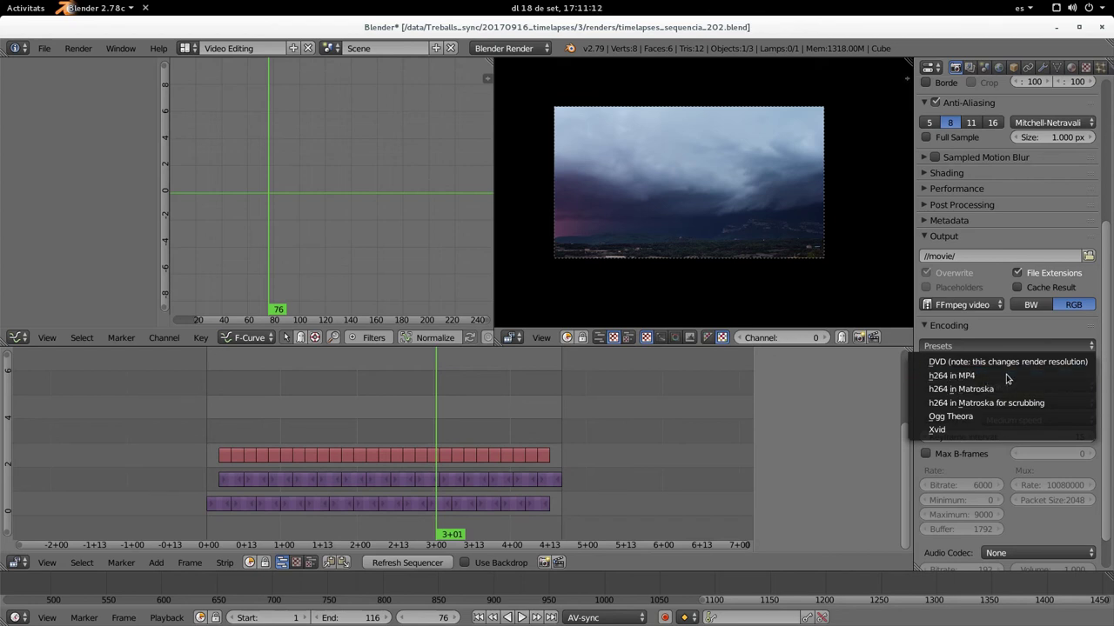
click(962, 378)
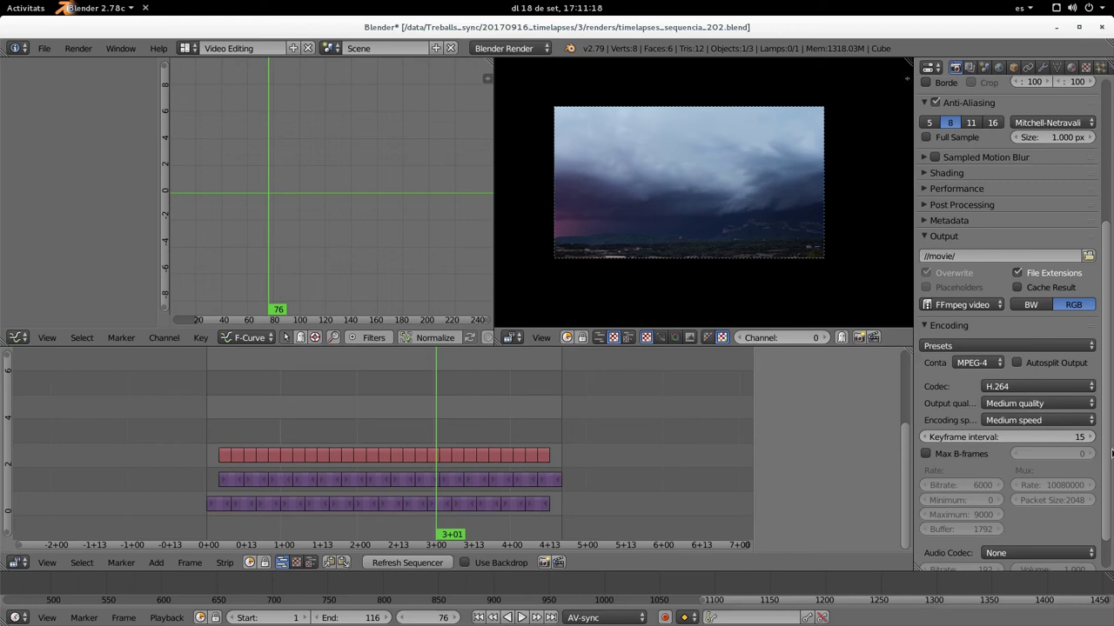
scroll(1111, 453, down, 1)
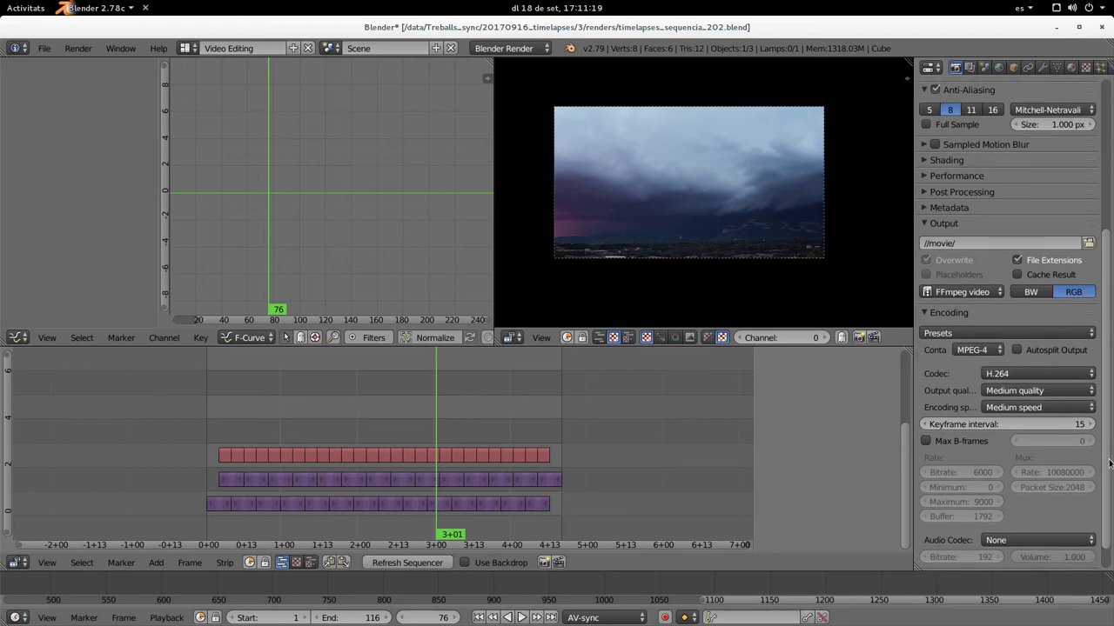
drag(1108, 464, 1109, 356)
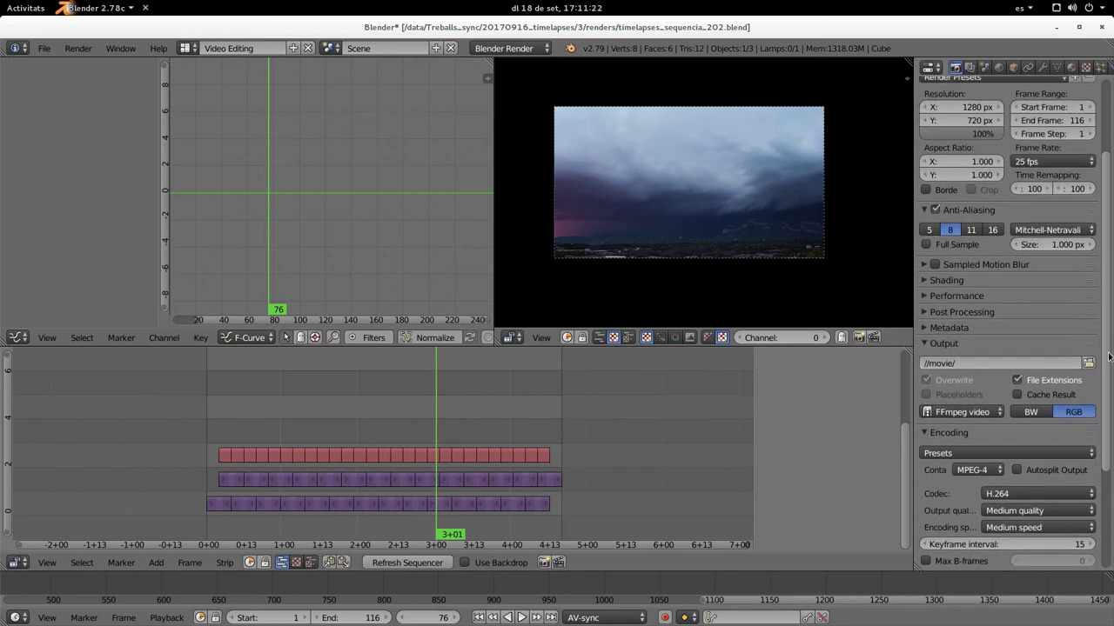
scroll(1109, 355, up, 2)
scroll(1109, 349, up, 1)
scroll(1110, 344, up, 1)
scroll(1111, 339, up, 1)
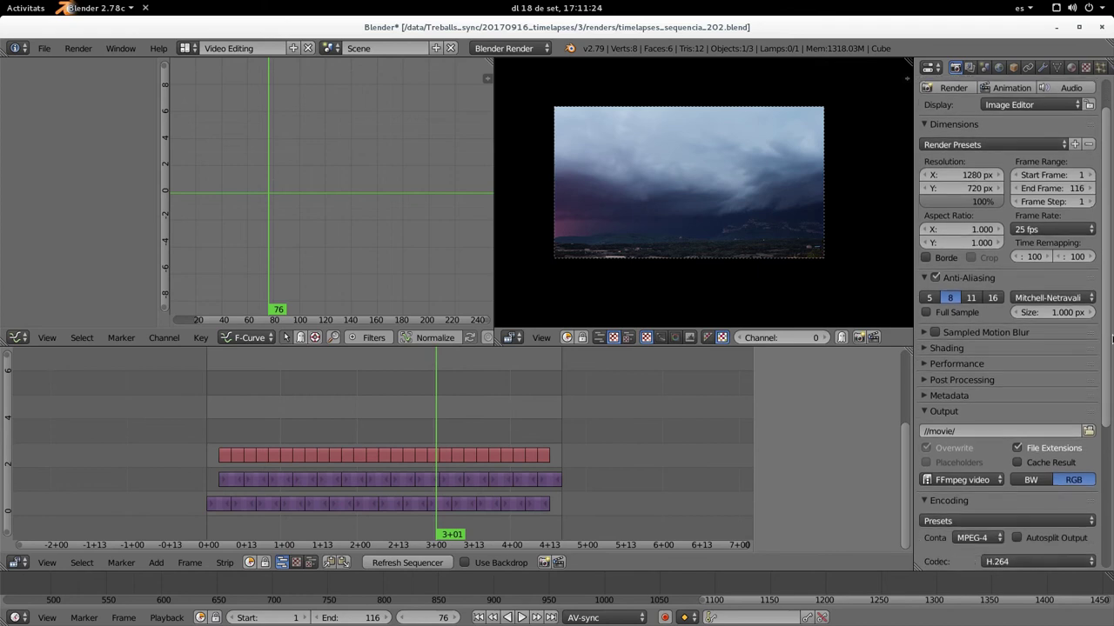
scroll(1109, 348, down, 2)
scroll(1096, 374, down, 2)
scroll(1083, 404, down, 2)
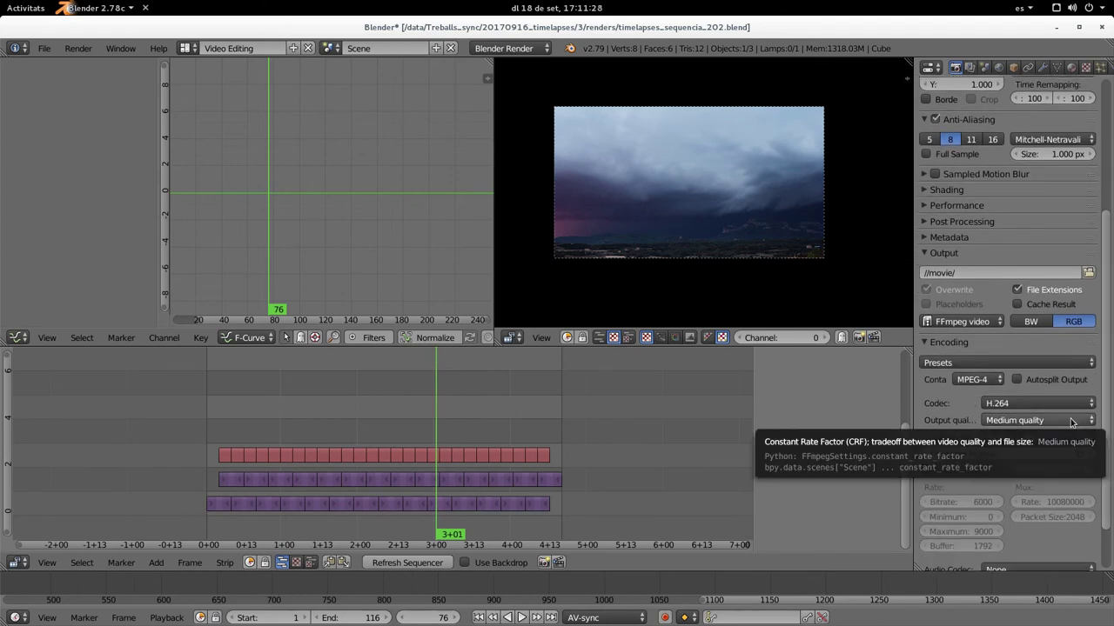
- Set the H.264 Output quality to High quality
click(1071, 421)
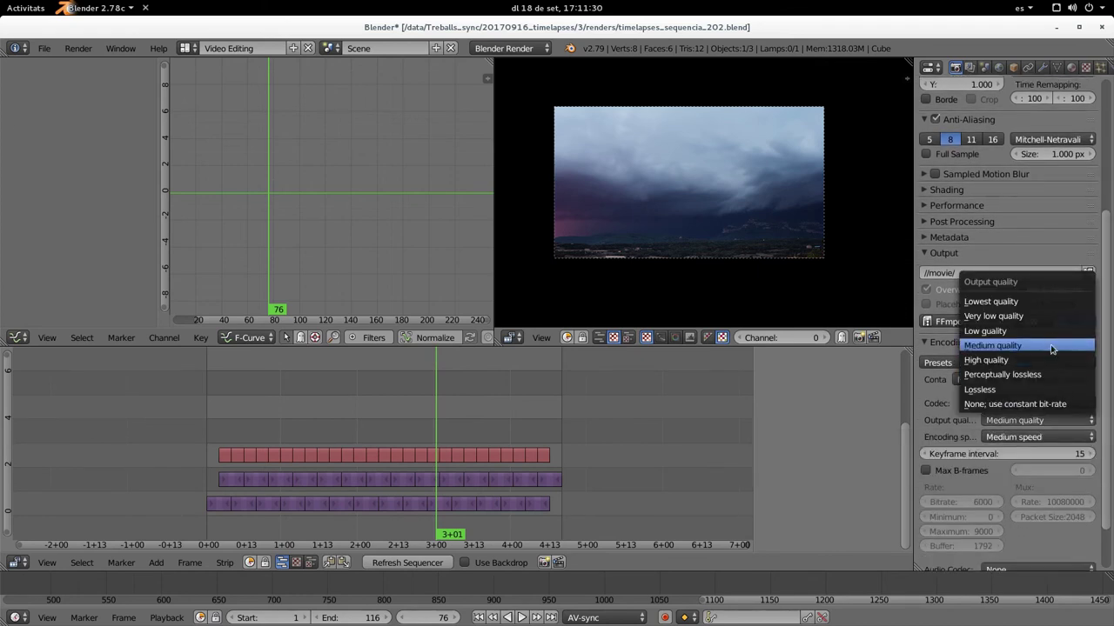
click(1044, 360)
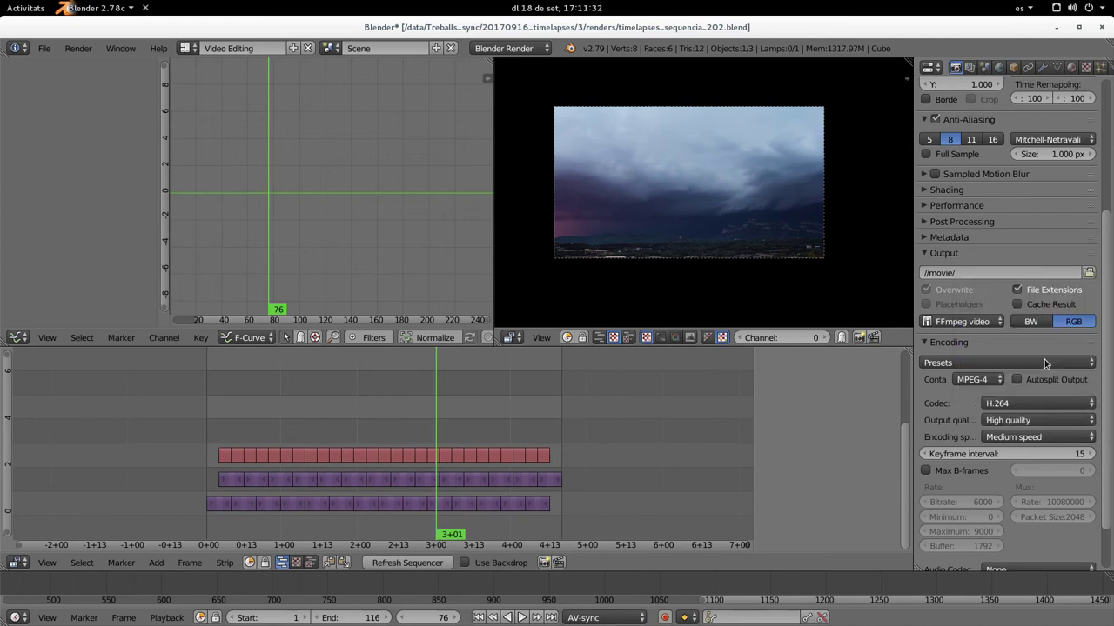
scroll(1101, 405, down, 1)
scroll(1099, 404, up, 2)
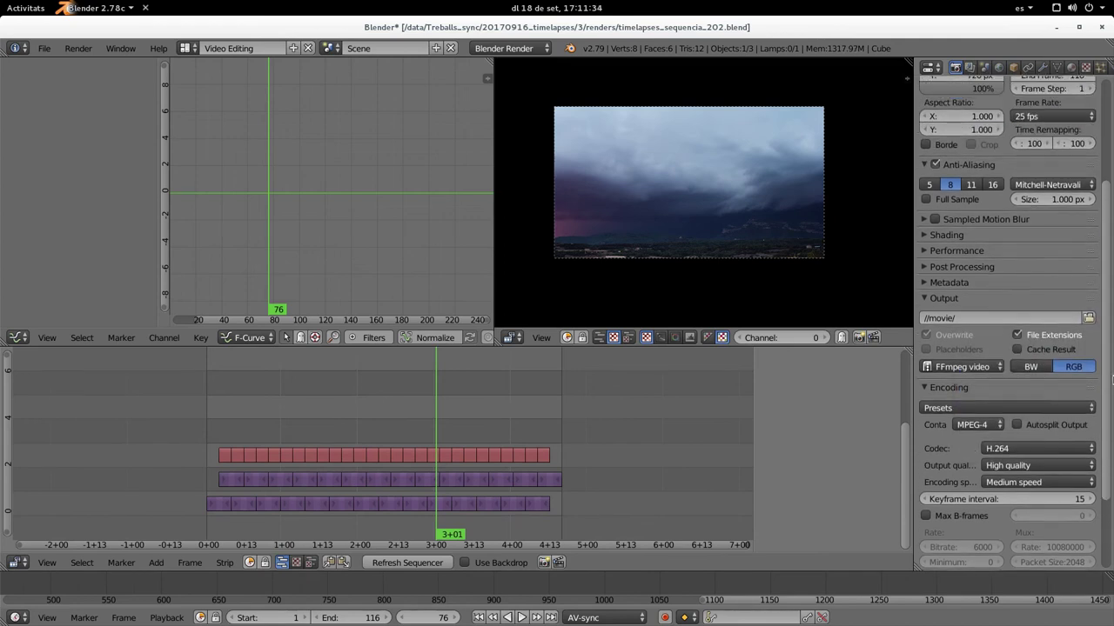
scroll(1096, 402, down, 1)
scroll(1090, 400, down, 1)
scroll(1092, 409, up, 2)
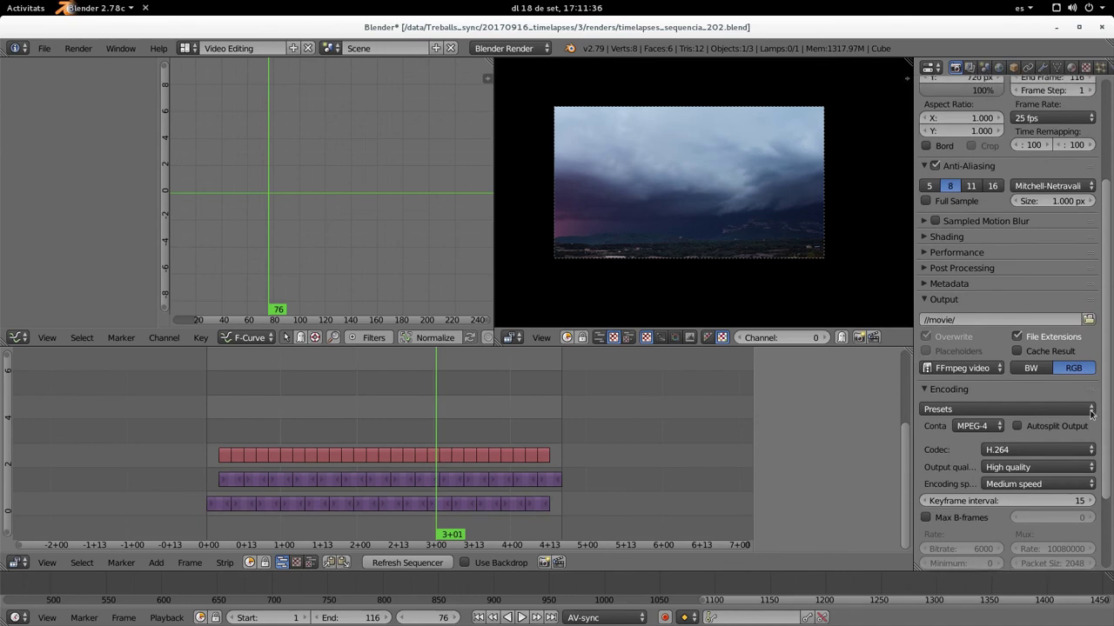
scroll(1098, 435, down, 3)
scroll(1100, 456, up, 2)
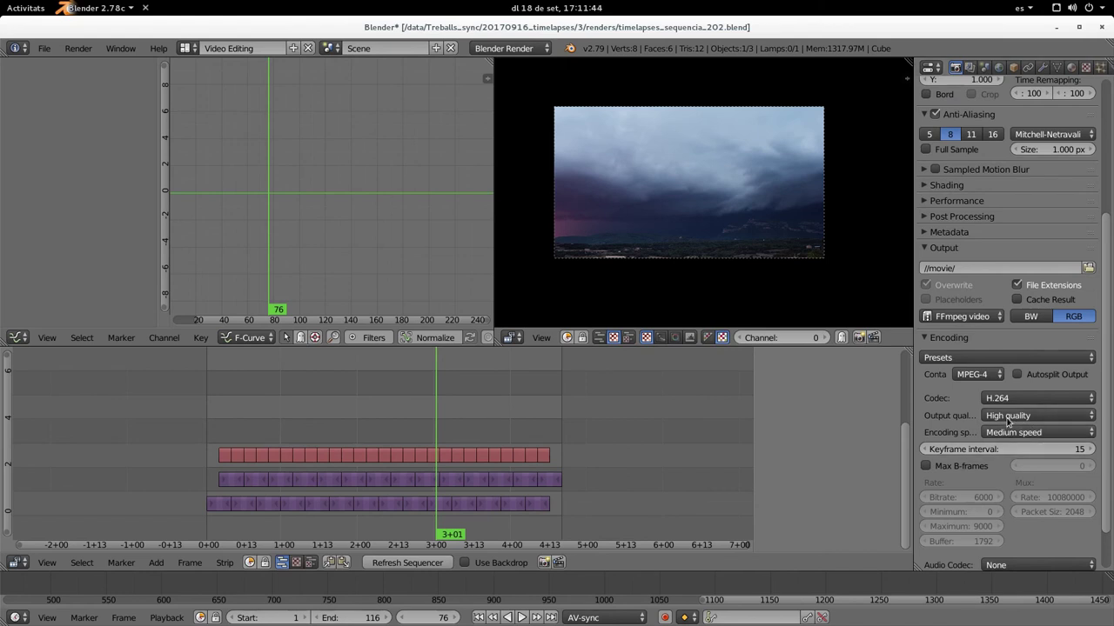
scroll(1102, 487, down, 2)
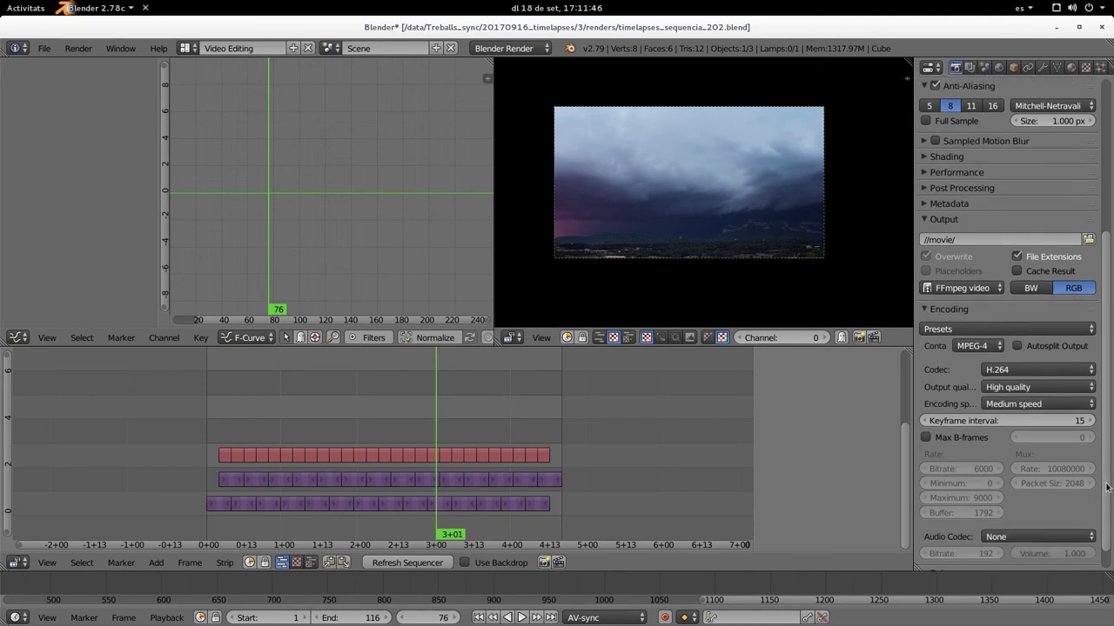
drag(1102, 507, 1103, 370)
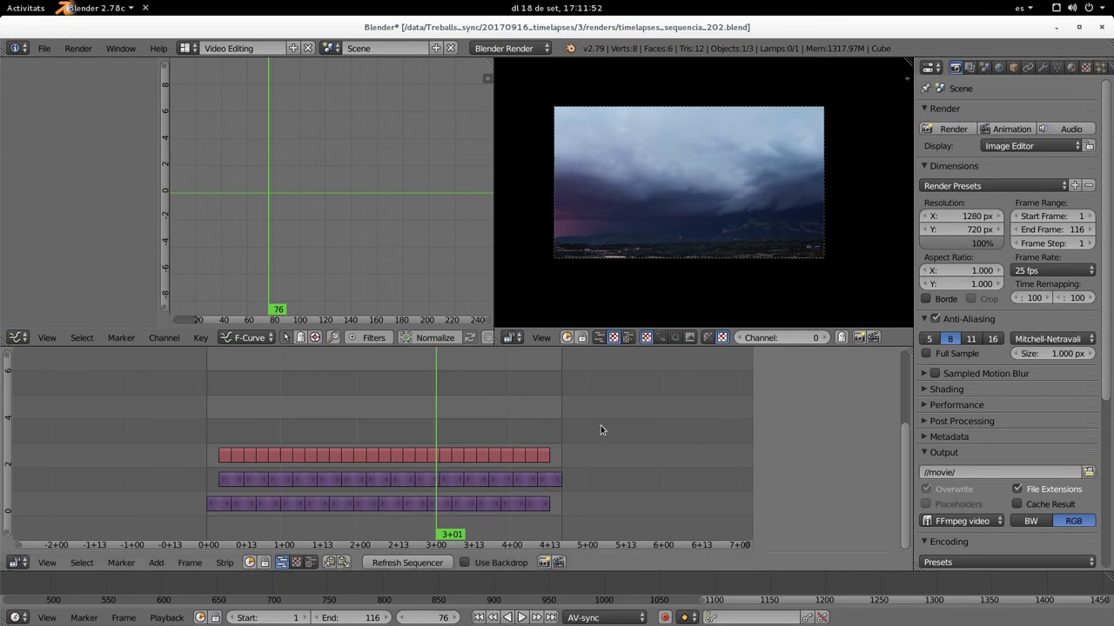
- In the Files movie folder, play 0001-0116.mp4, close the player, and return to Blender
key(alt+Tab)
key(alt+Tab)
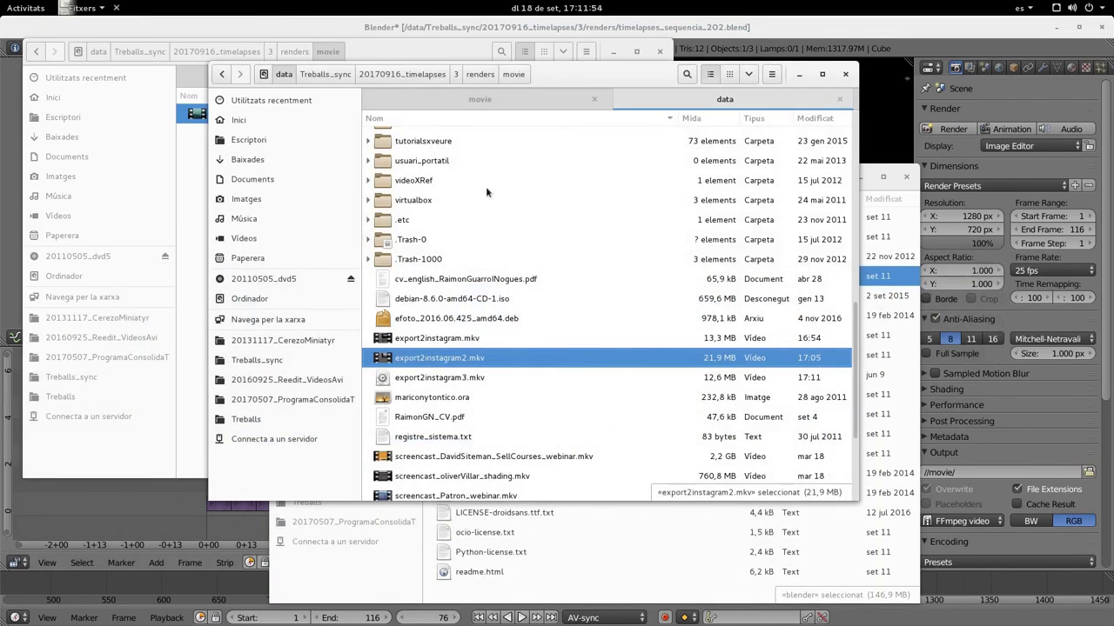
click(413, 56)
click(343, 190)
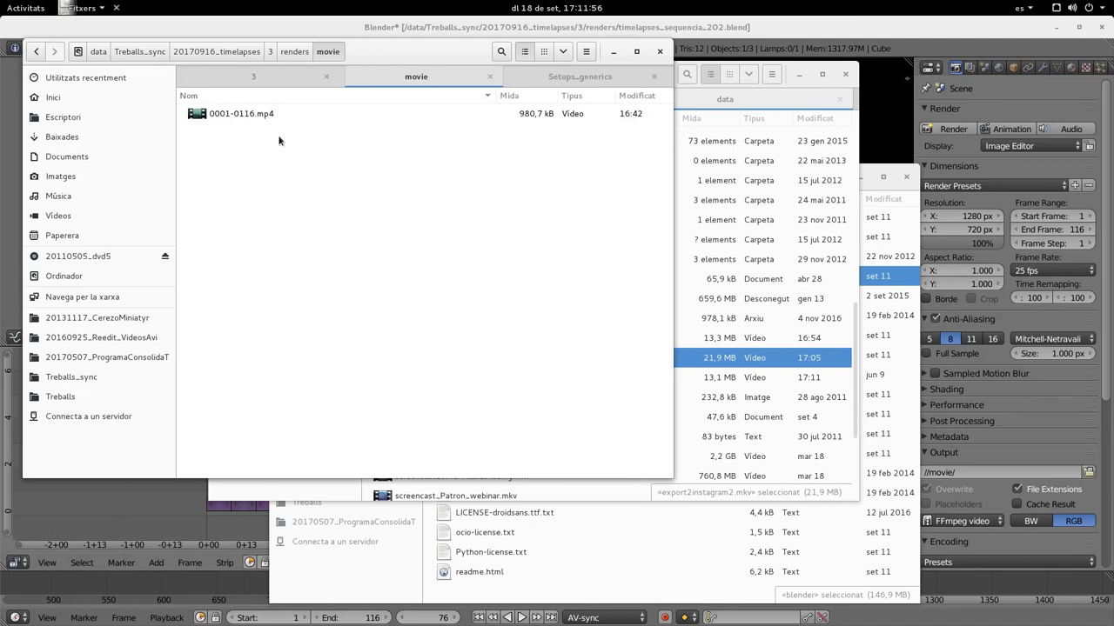
click(270, 122)
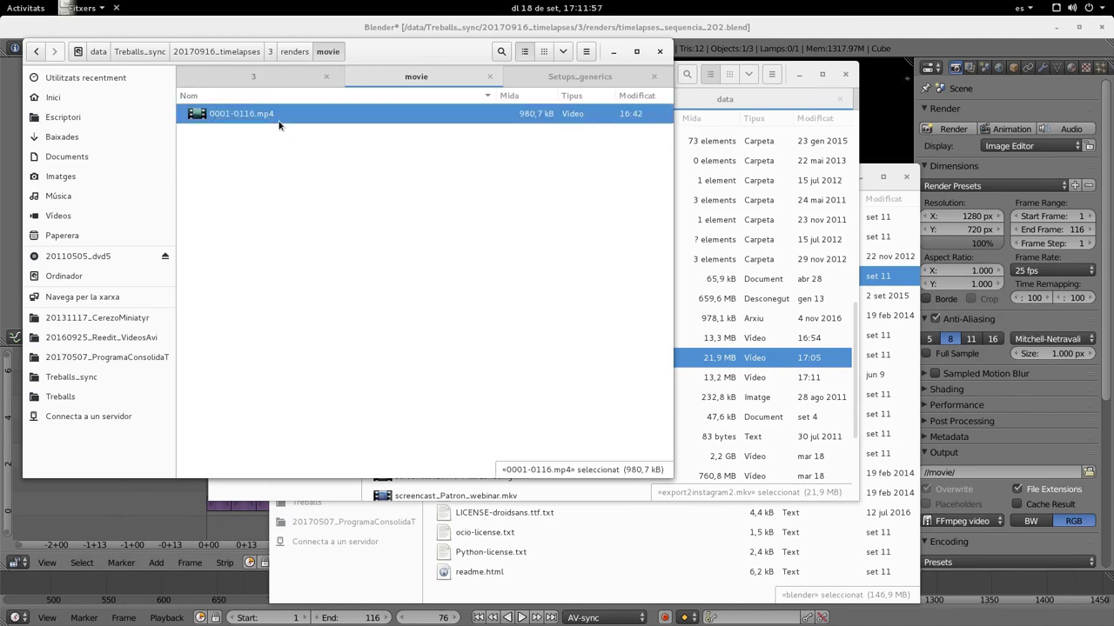
double_click(280, 116)
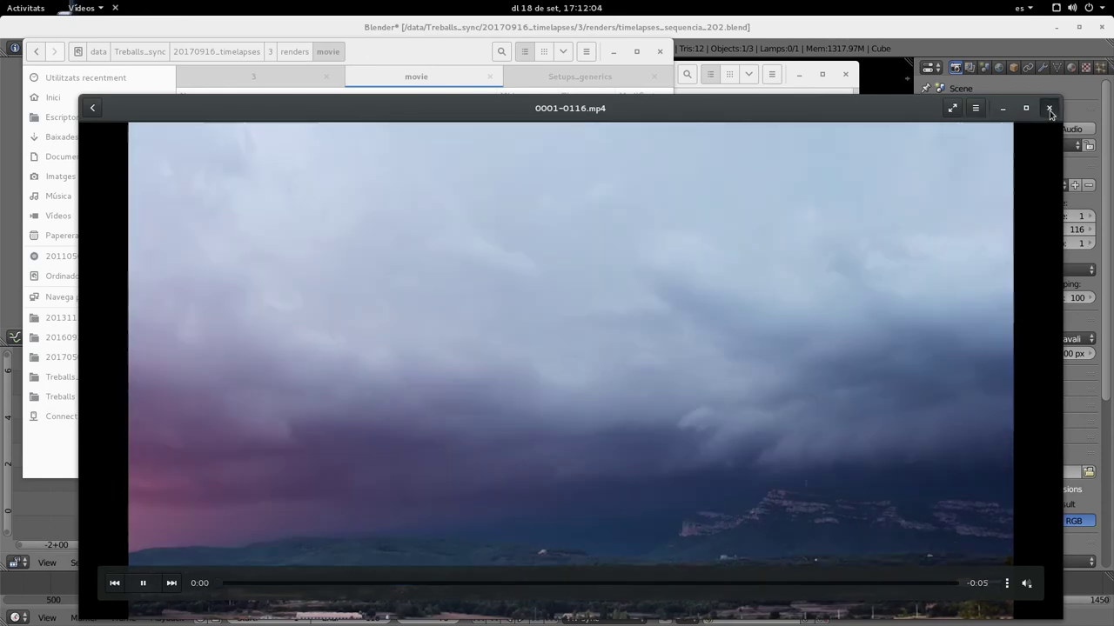
click(1049, 109)
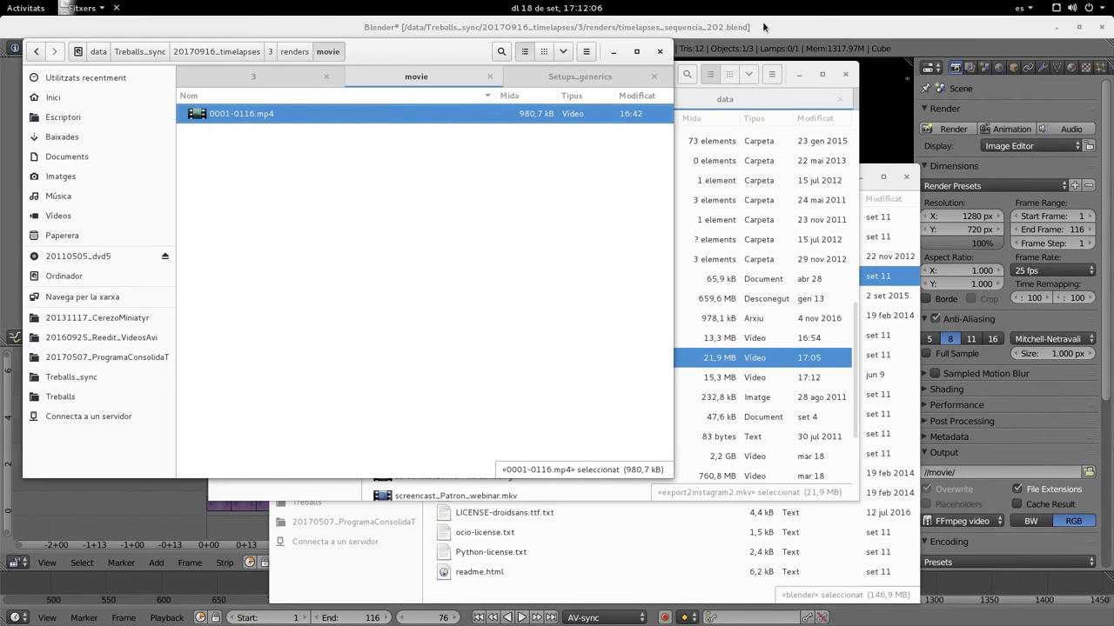
click(766, 28)
middle_drag(461, 369, 526, 369)
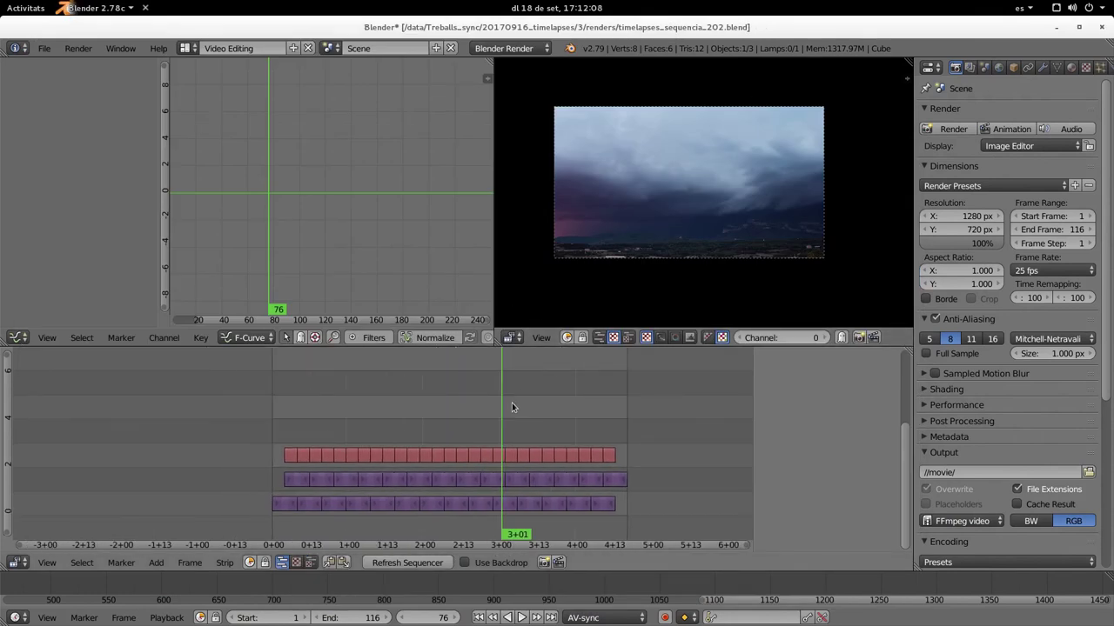
key(alt+a)
mouse_move(512, 407)
mouse_down()
mouse_move(413, 405)
mouse_move(542, 414)
mouse_move(409, 383)
mouse_up()
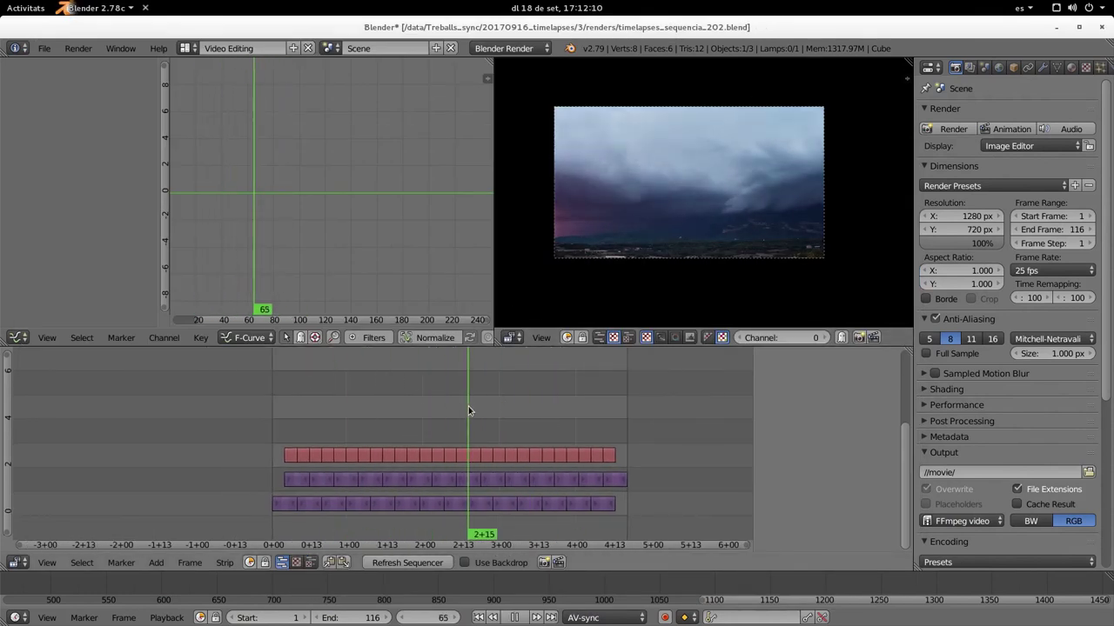
click(391, 383)
key(alt+a)
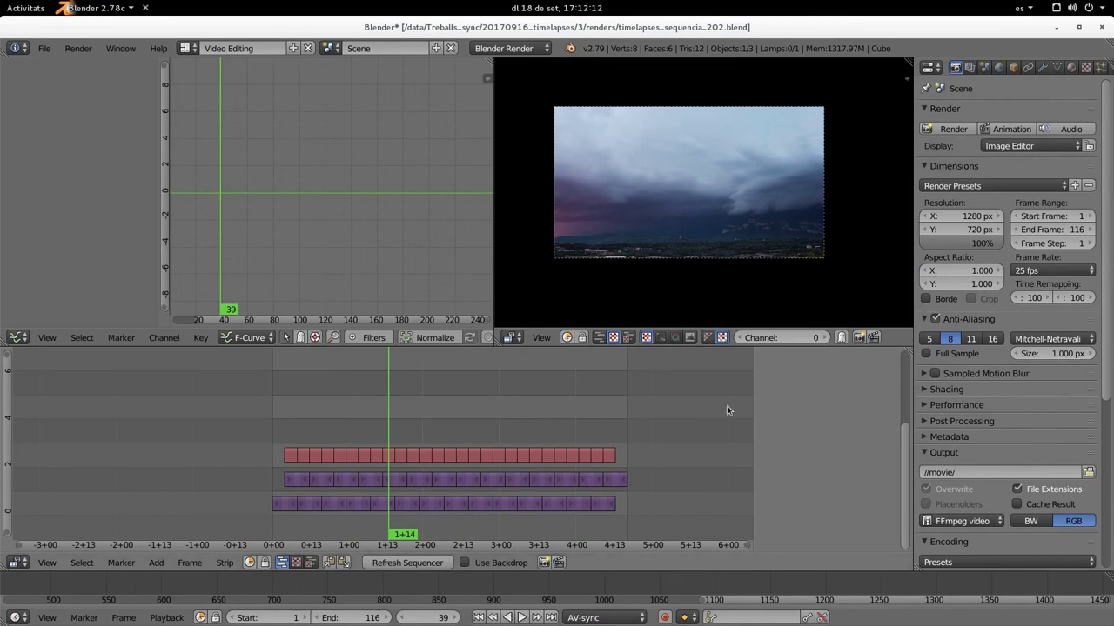
middle_drag(379, 417, 177, 426)
key(alt+a)
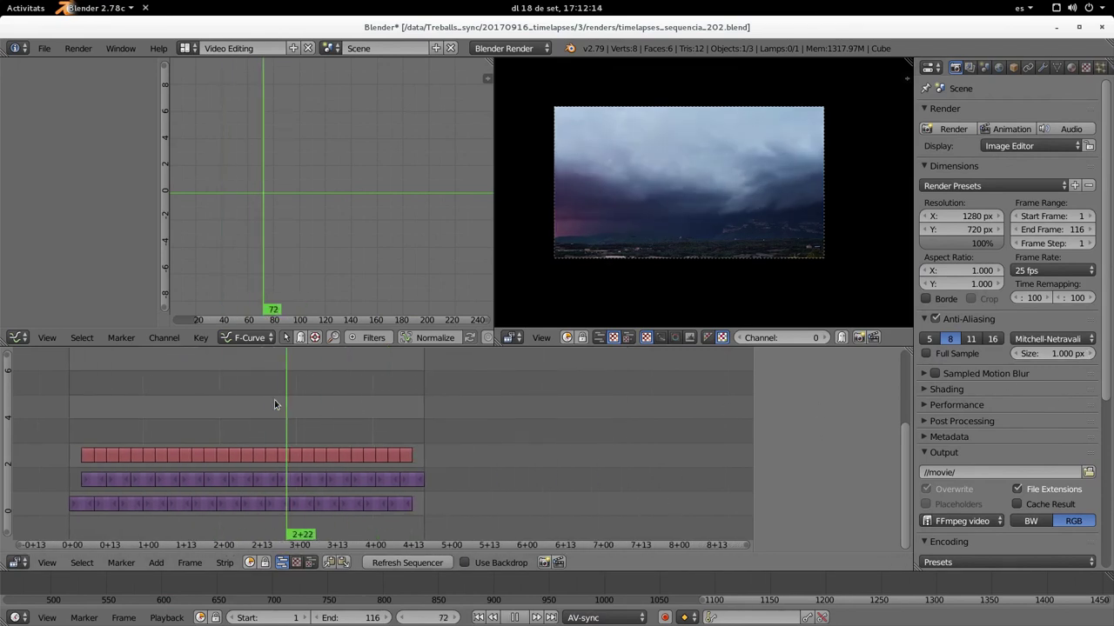
click(255, 402)
key(alt+a)
middle_drag(302, 383, 514, 372)
middle_drag(574, 471, 496, 434)
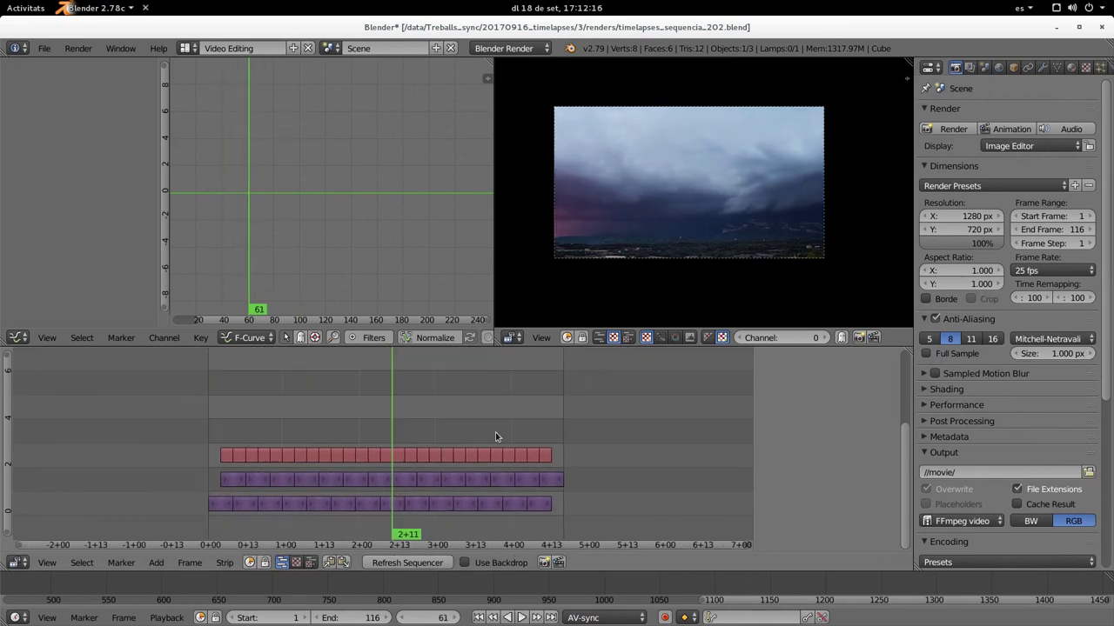